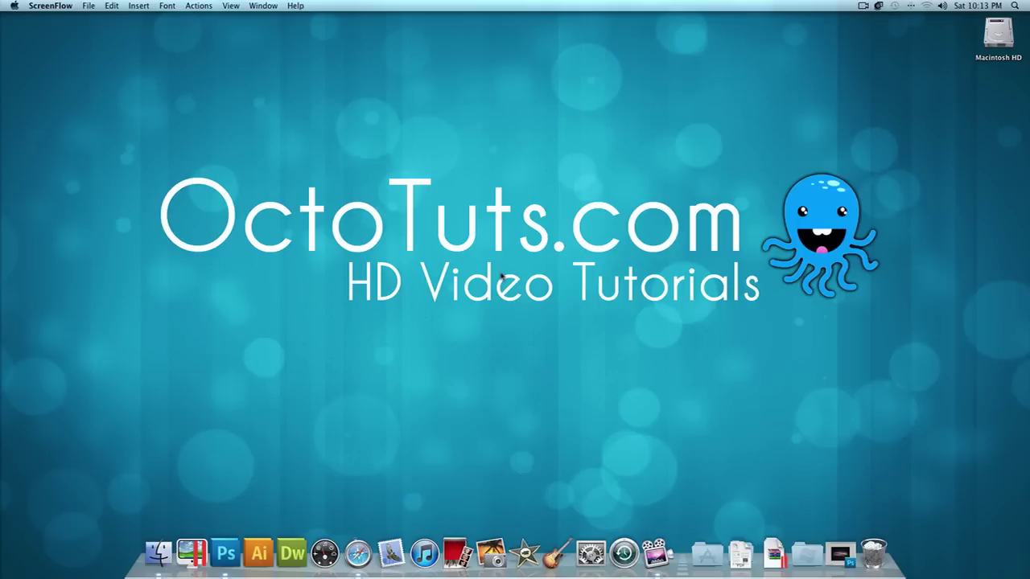
Restore Photoshop from the Dock and view the 1.jpg and 2.jpg sample glow images
{"action": "left_click", "coordinate": [840, 553]}
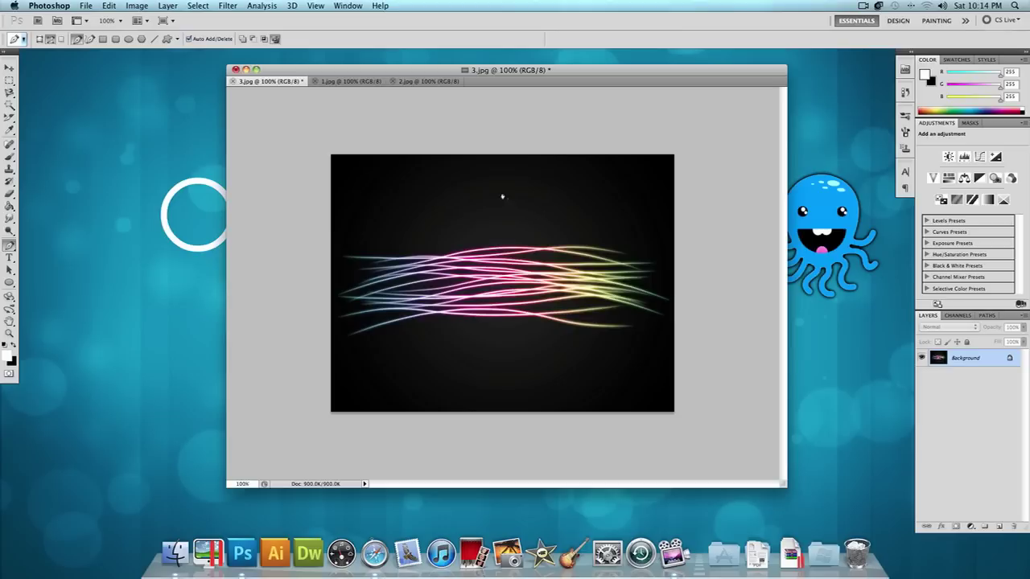
{"action": "left_click", "coordinate": [334, 81]}
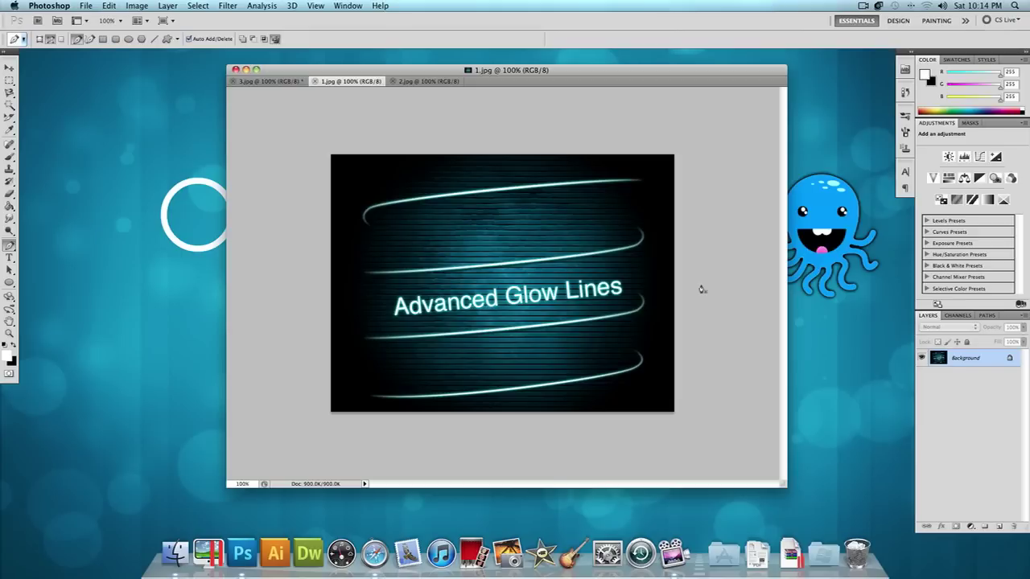
{"action": "left_click", "coordinate": [446, 81]}
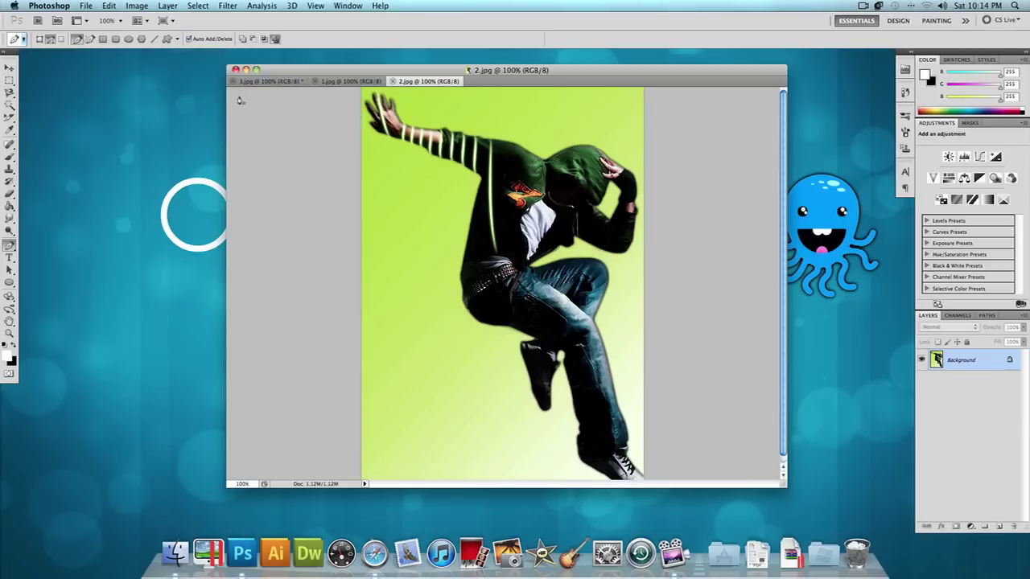
Create a new 640×480-pixel white document and start converting its Background layer
{"action": "left_click", "coordinate": [86, 6]}
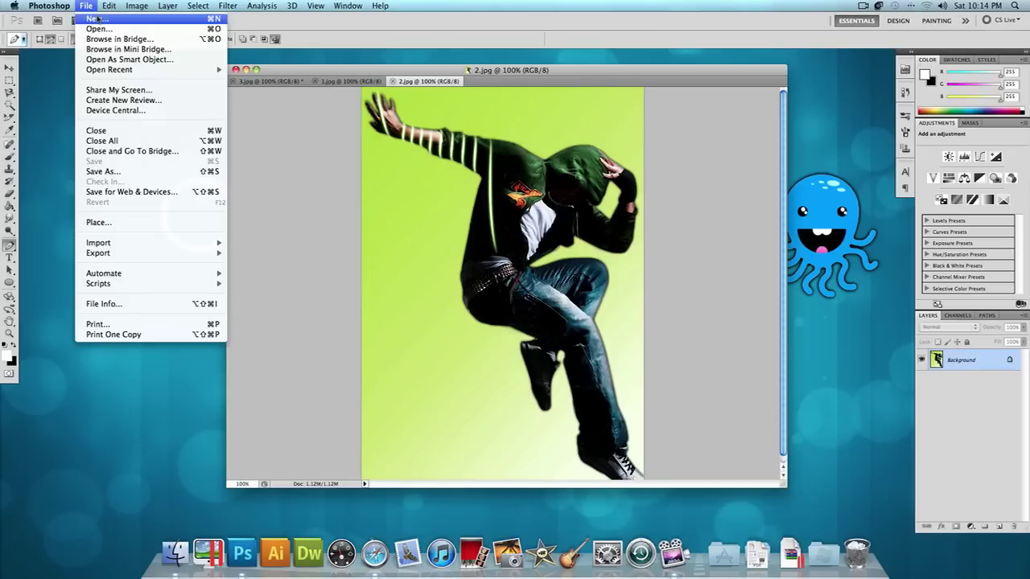
{"action": "left_click", "coordinate": [98, 18]}
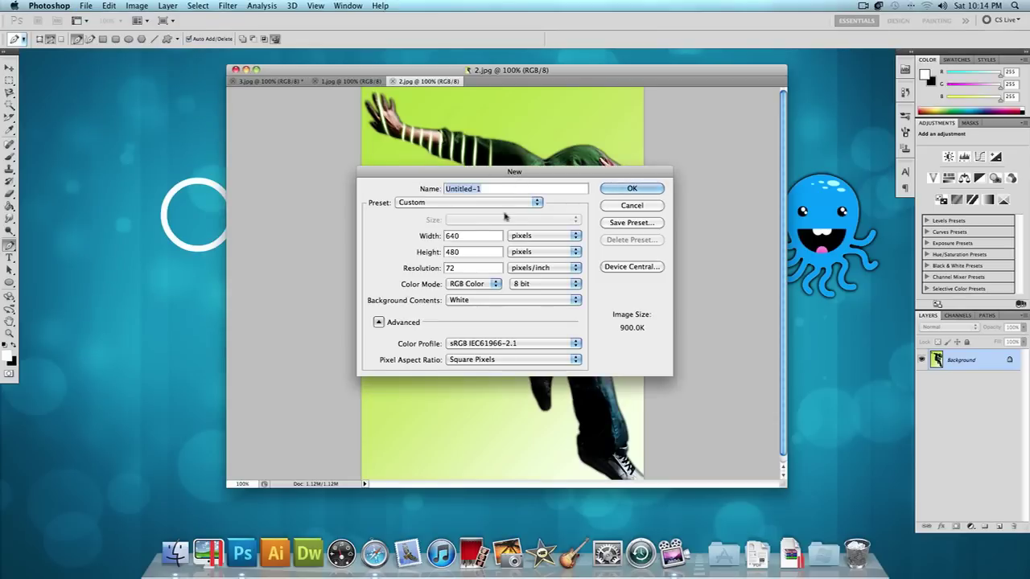
{"action": "left_click", "coordinate": [478, 237]}
{"action": "left_click", "coordinate": [476, 252]}
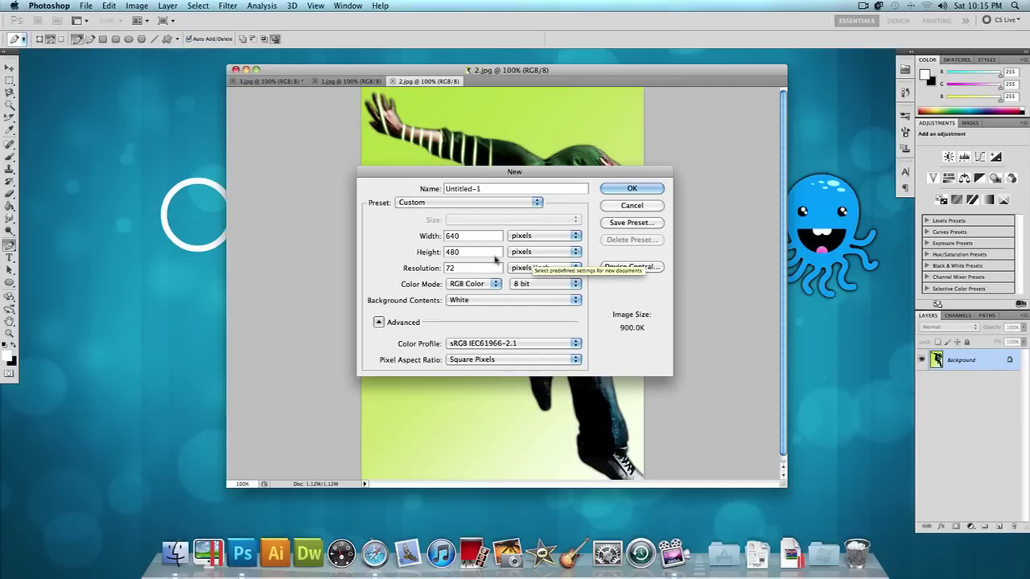
{"action": "left_click", "coordinate": [615, 190]}
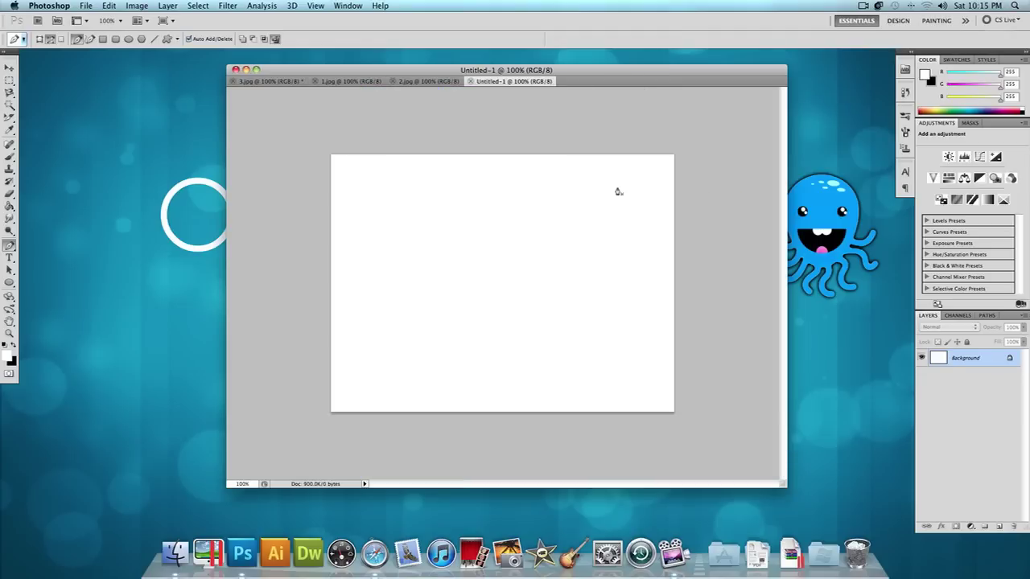
{"action": "double_click", "coordinate": [1000, 359]}
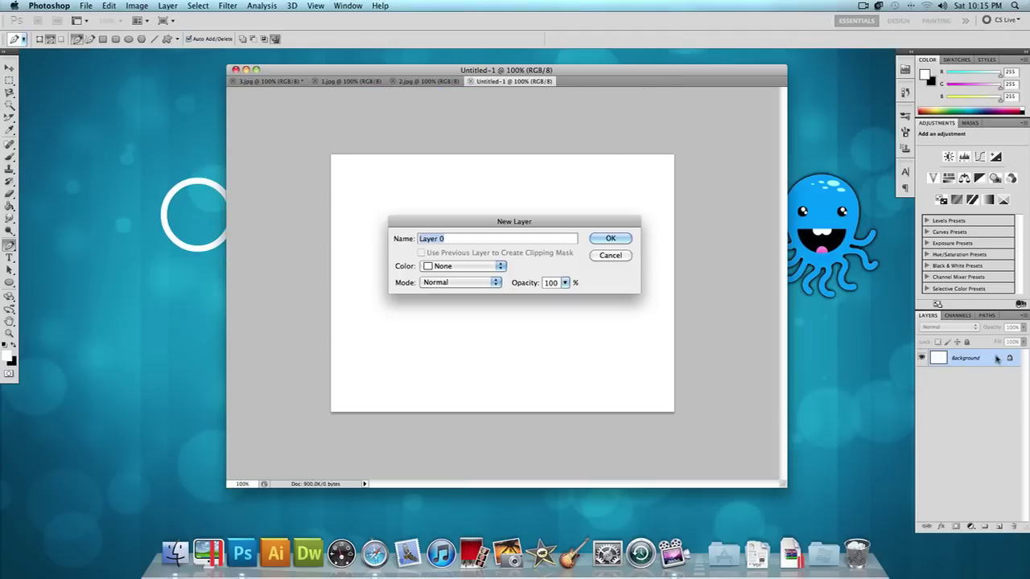
Confirm the Background as Layer 0 and bring up Layer 0's Layer Style settings
{"action": "left_click", "coordinate": [603, 238]}
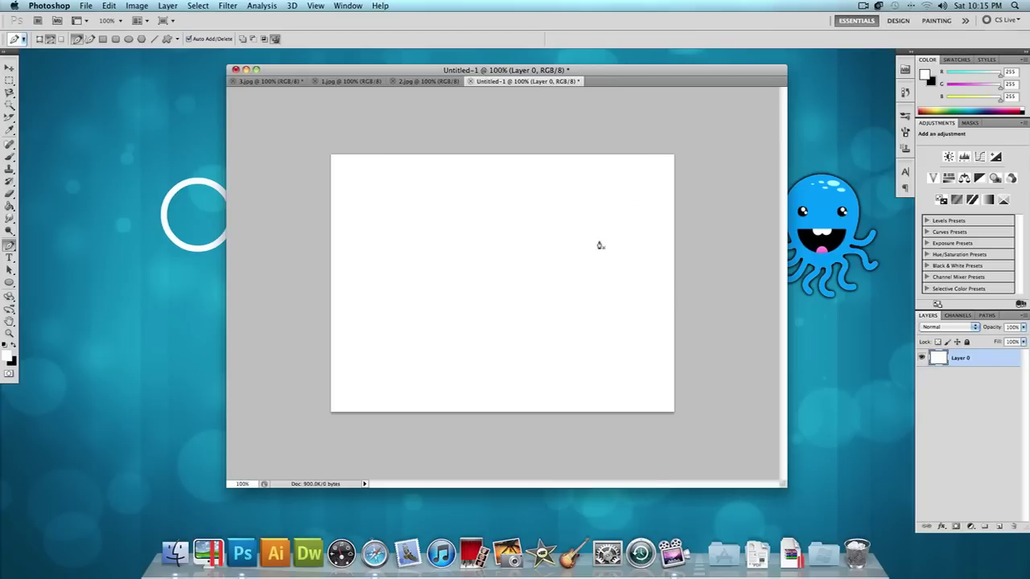
{"action": "double_click", "coordinate": [986, 366]}
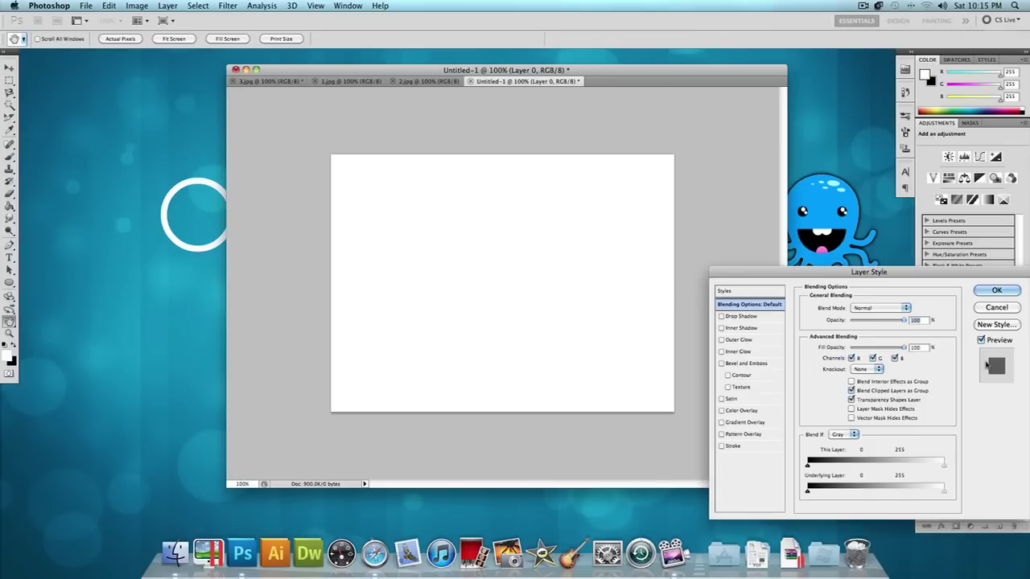
Add a Gradient Overlay and change the gradient's white stop to dark grey #272727
{"action": "left_click", "coordinate": [756, 423]}
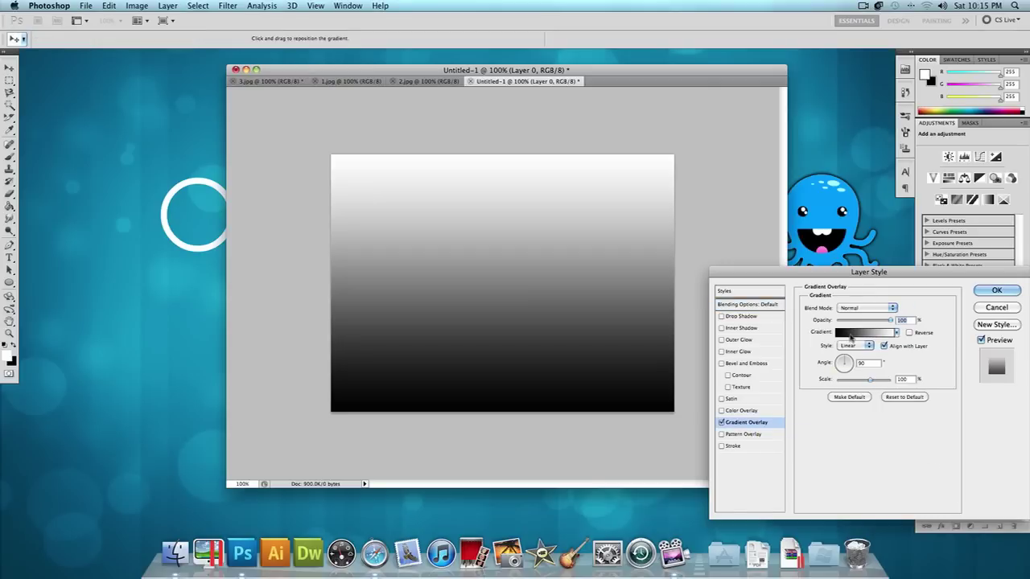
{"action": "left_click", "coordinate": [853, 332]}
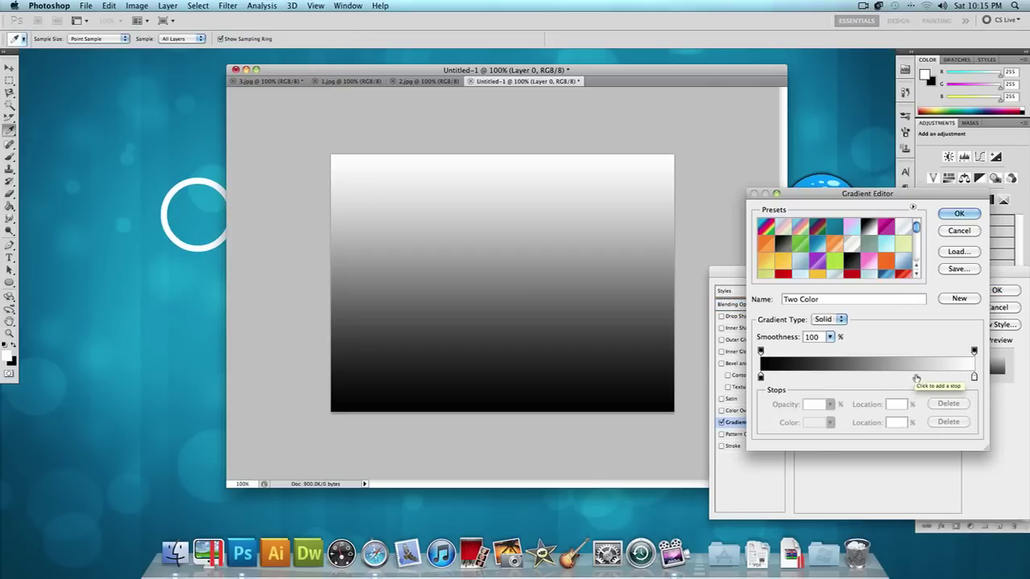
{"action": "double_click", "coordinate": [973, 377]}
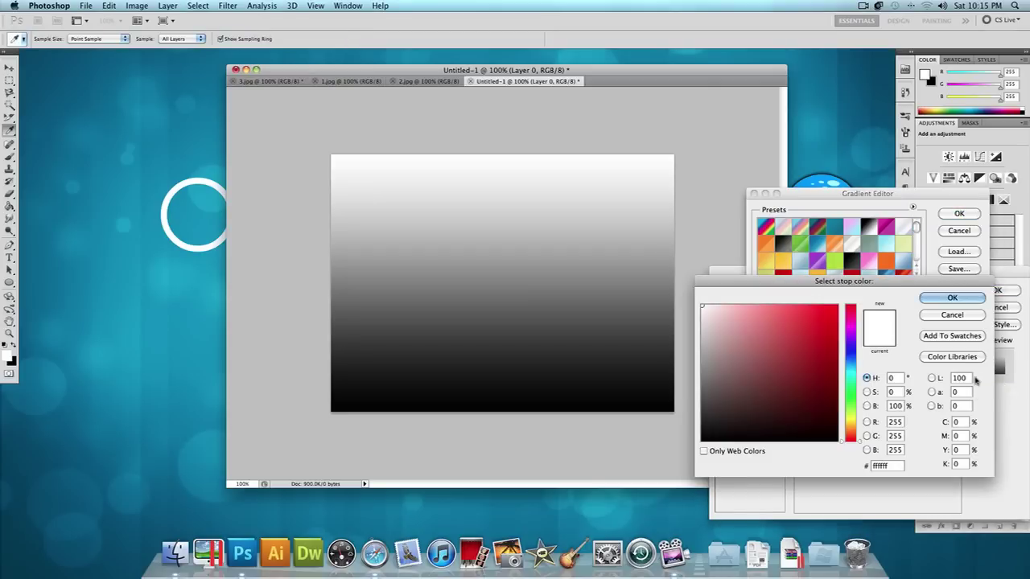
{"action": "left_click_drag", "start_coordinate": [708, 362], "coordinate": [683, 420]}
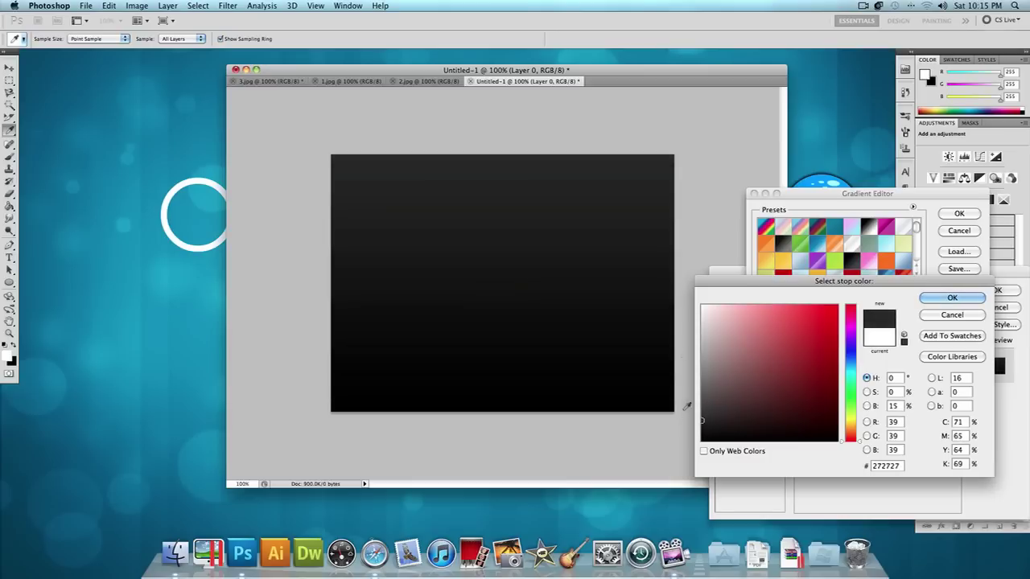
{"action": "left_click", "coordinate": [950, 298]}
{"action": "left_click", "coordinate": [950, 216]}
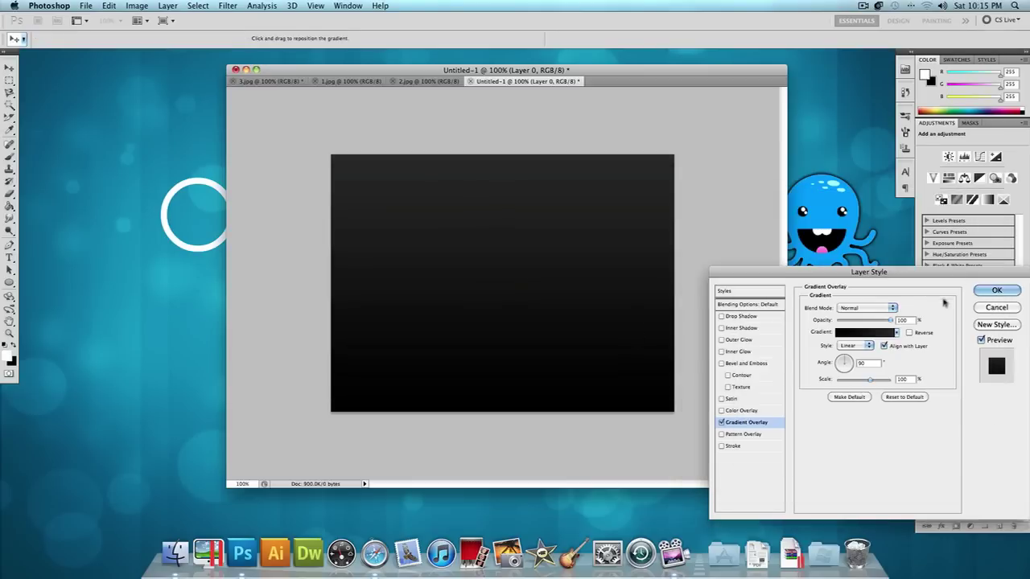
Make the overlay reversed and Radial at 150% scale, then apply it
{"action": "left_click", "coordinate": [909, 332]}
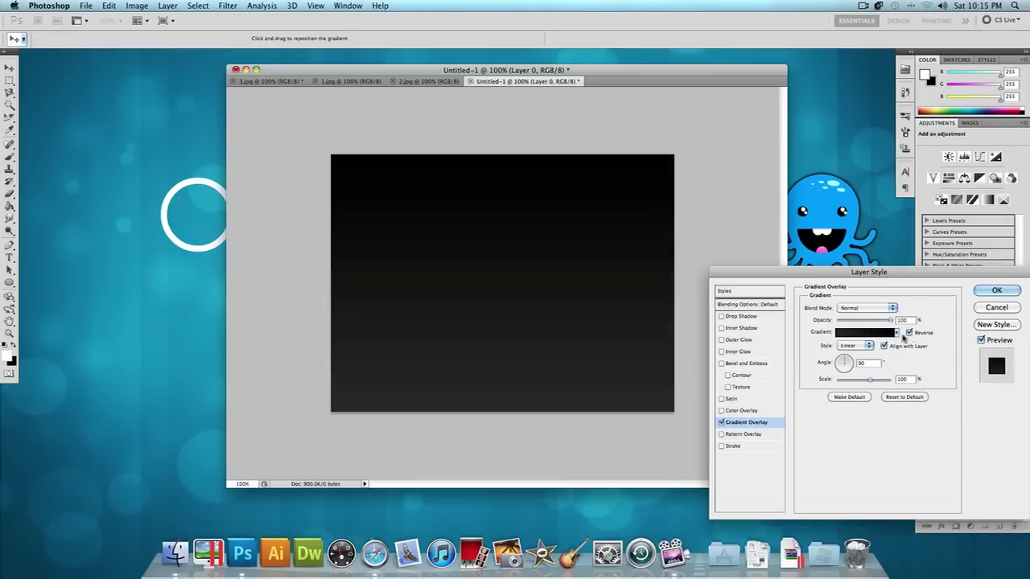
{"action": "left_click", "coordinate": [859, 345]}
{"action": "left_click", "coordinate": [861, 354]}
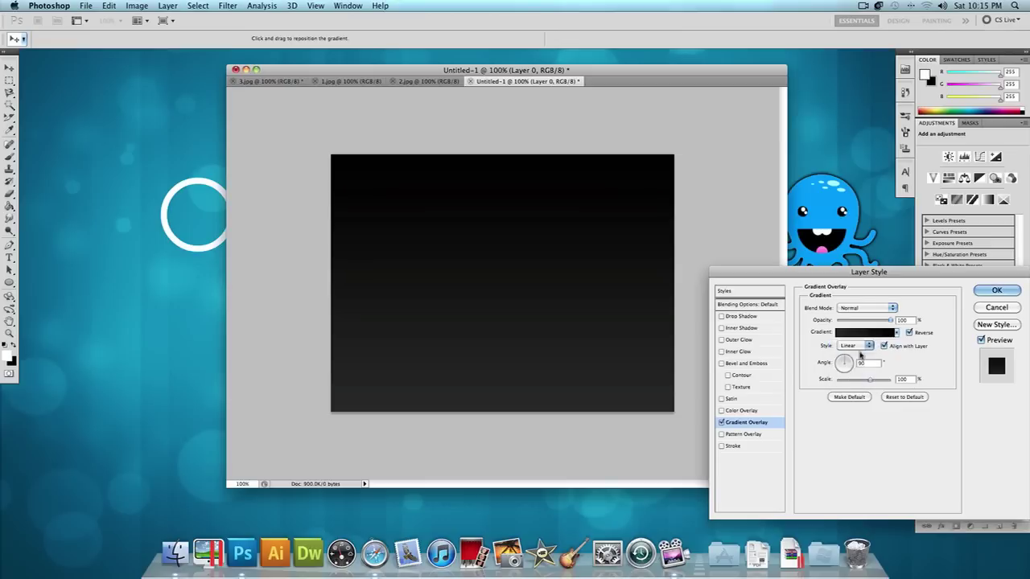
{"action": "left_click_drag", "start_coordinate": [870, 385], "coordinate": [889, 381]}
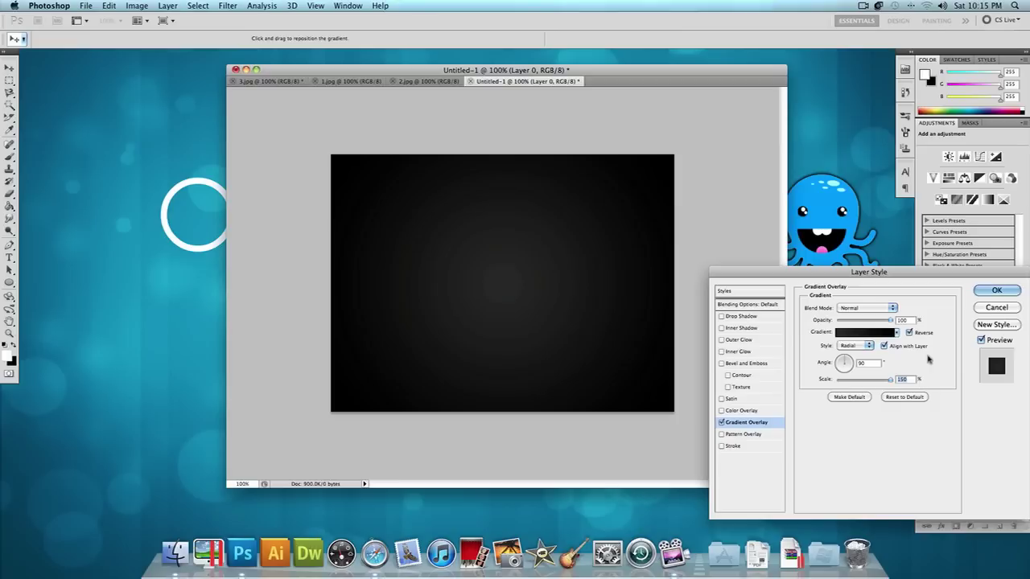
{"action": "left_click", "coordinate": [994, 291]}
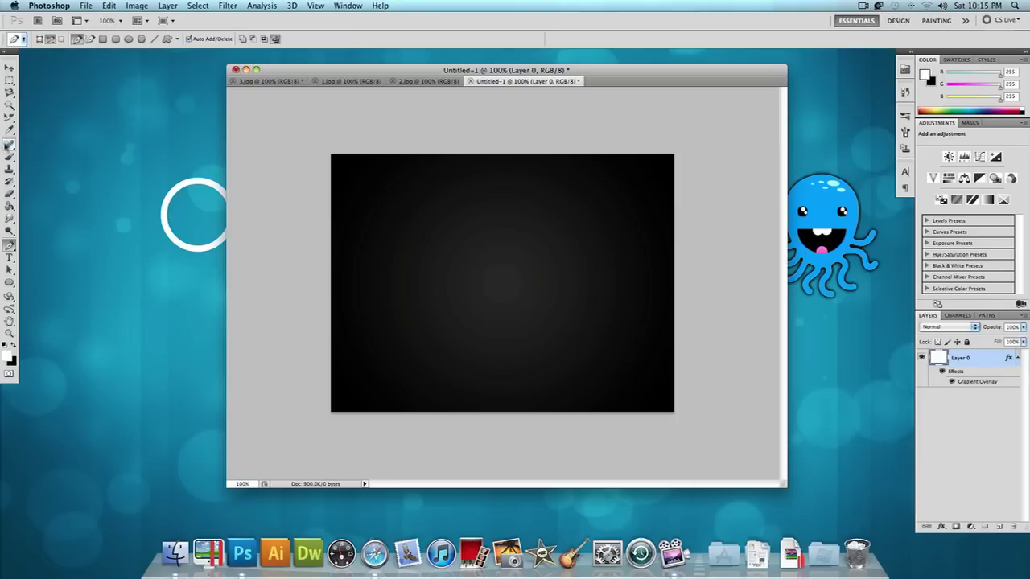
Give the Brush tool a 3 px tip at 100% hardness, then switch to the Pen tool
{"action": "left_click", "coordinate": [10, 155]}
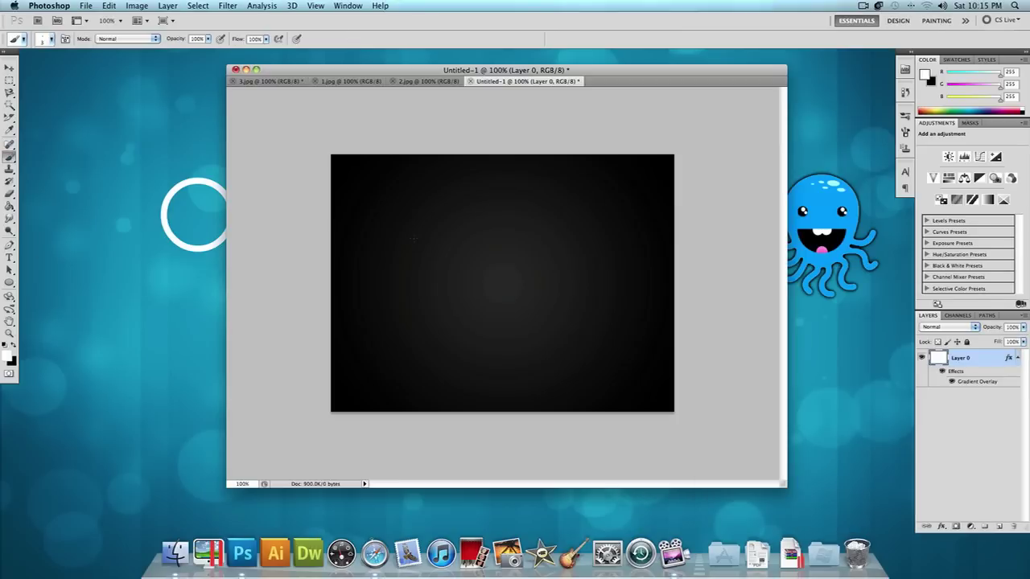
{"action": "right_click", "coordinate": [454, 246]}
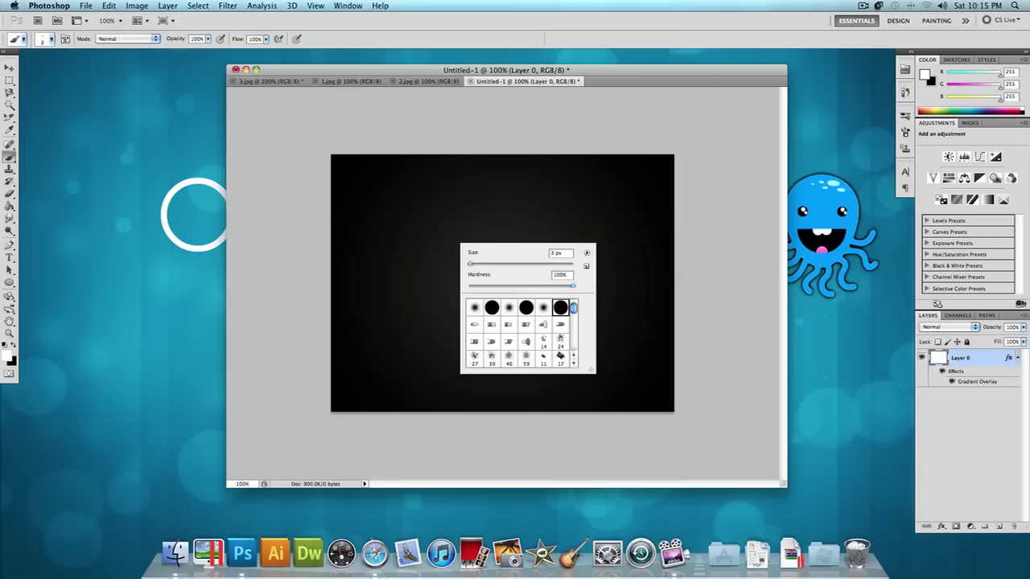
{"action": "left_click", "coordinate": [10, 245]}
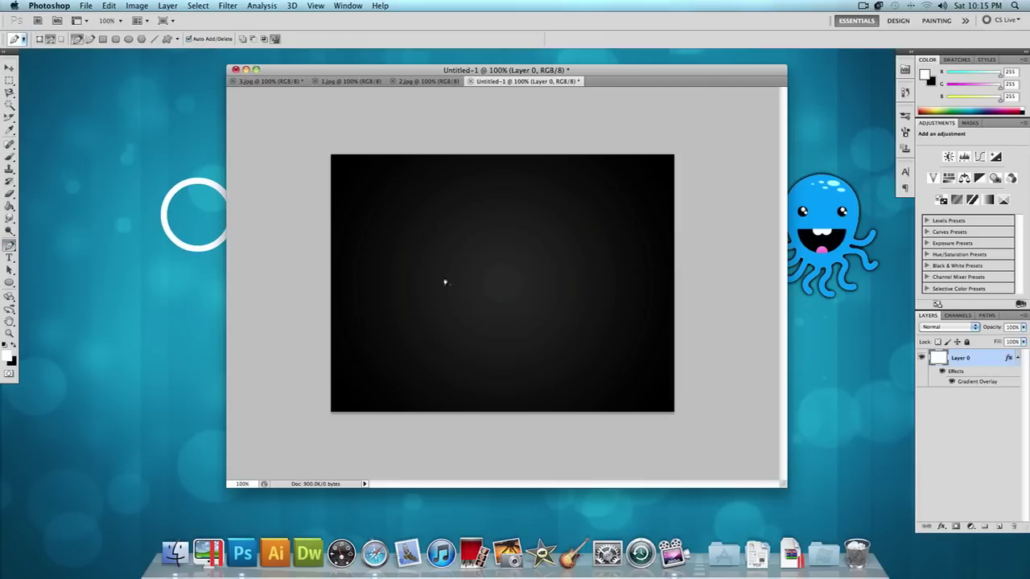
Add Layer 1 and draw a three-point curved wave path from left to right across the canvas
{"action": "key", "text": "super+shift+n"}
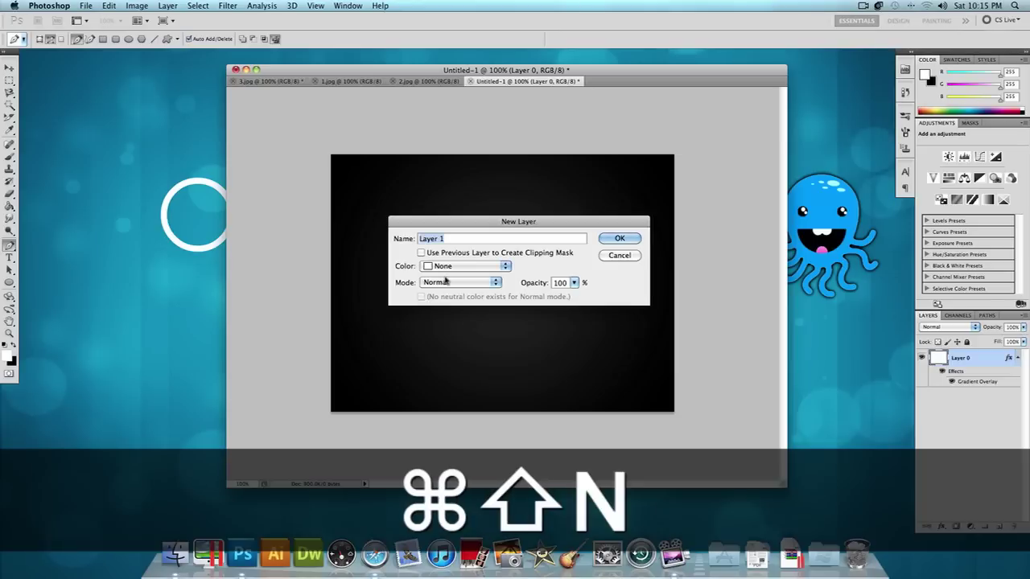
{"action": "left_click", "coordinate": [619, 239]}
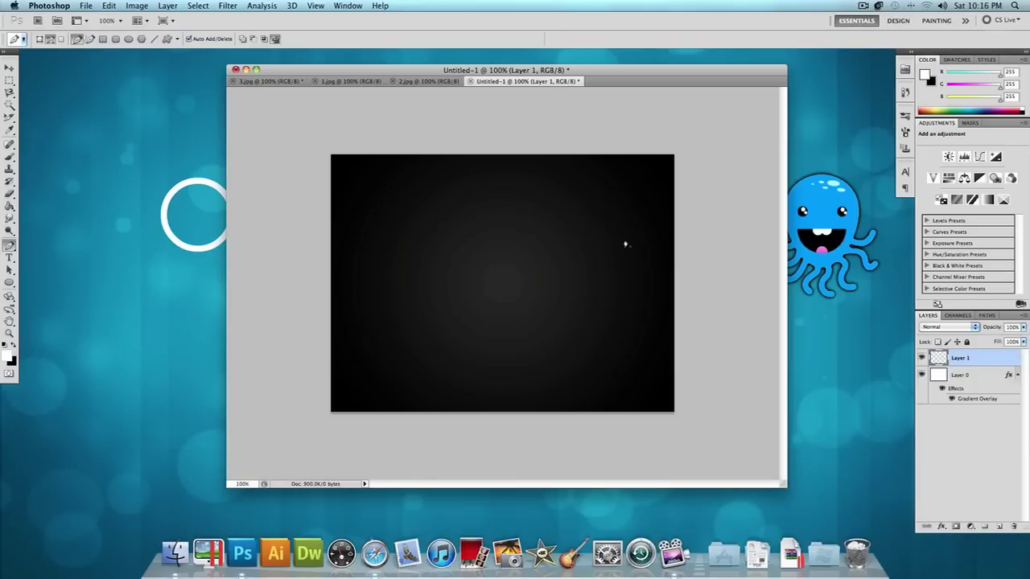
{"action": "left_click", "coordinate": [358, 283]}
{"action": "left_click", "coordinate": [502, 285]}
{"action": "left_click_drag", "start_coordinate": [508, 287], "coordinate": [581, 322]}
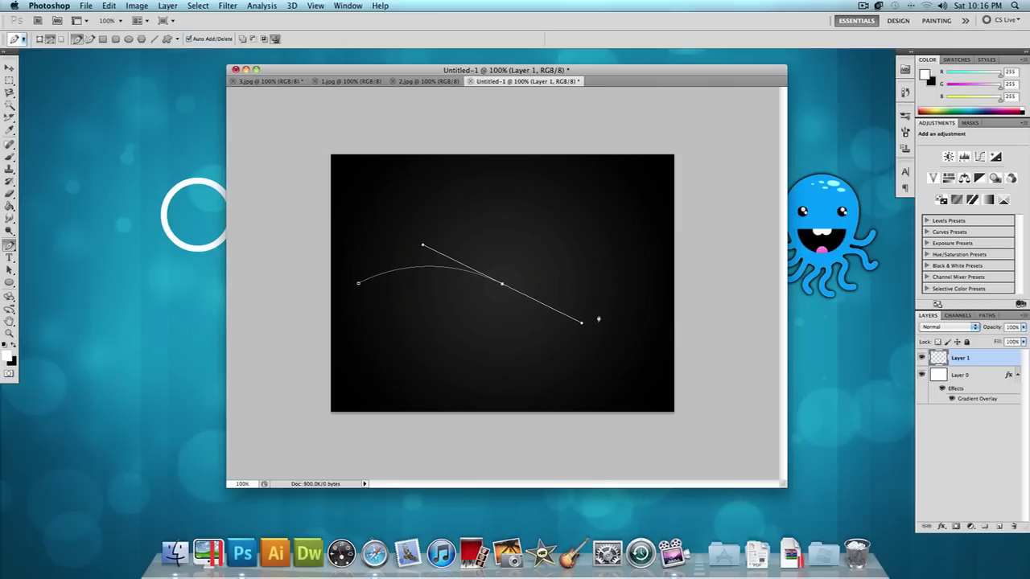
{"action": "left_click", "coordinate": [633, 283]}
Stroke the work path on Layer 1 with the brush using Simulate Pressure
{"action": "left_click", "coordinate": [987, 316]}
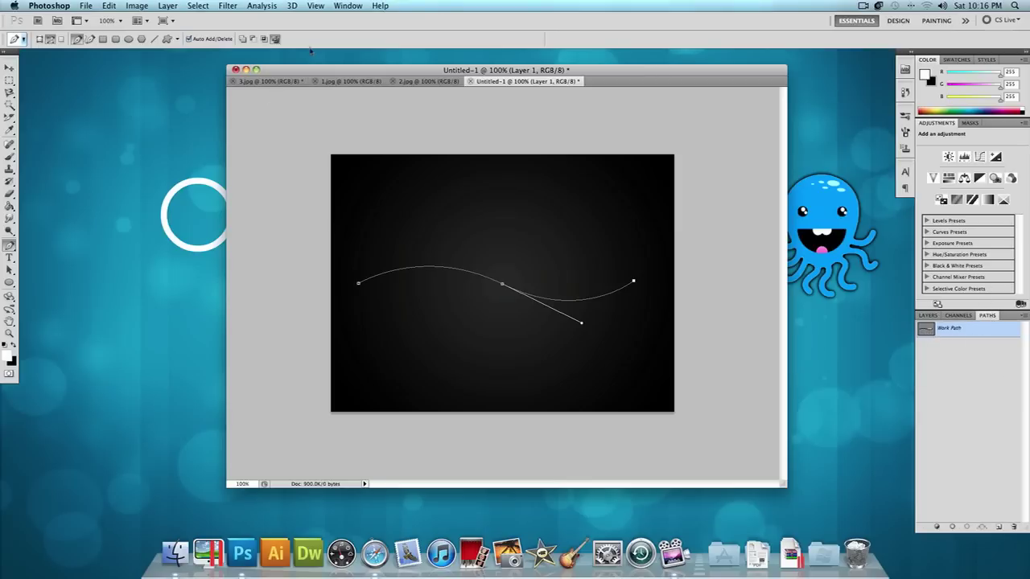
{"action": "left_click", "coordinate": [347, 6]}
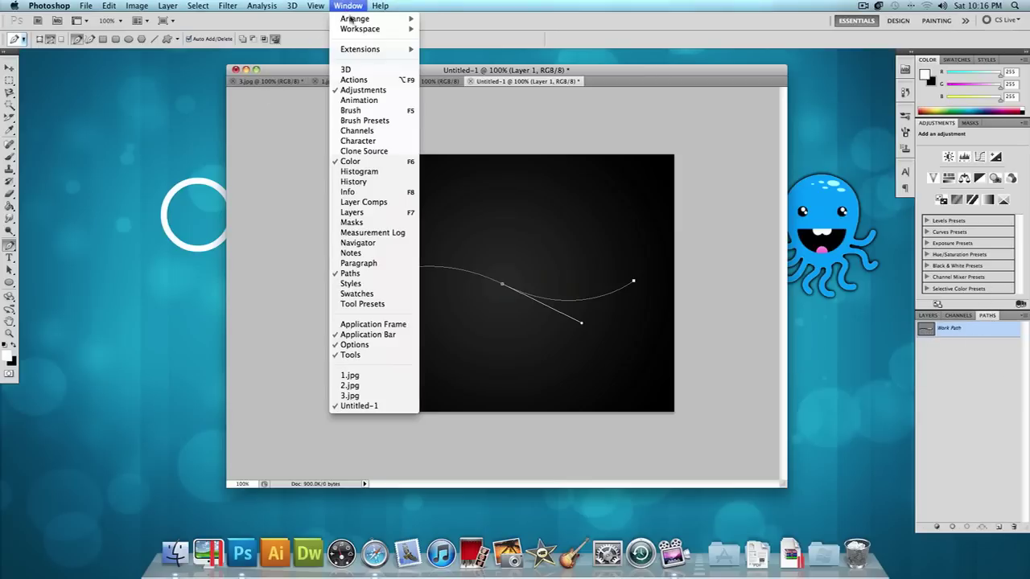
{"action": "left_click", "coordinate": [351, 274]}
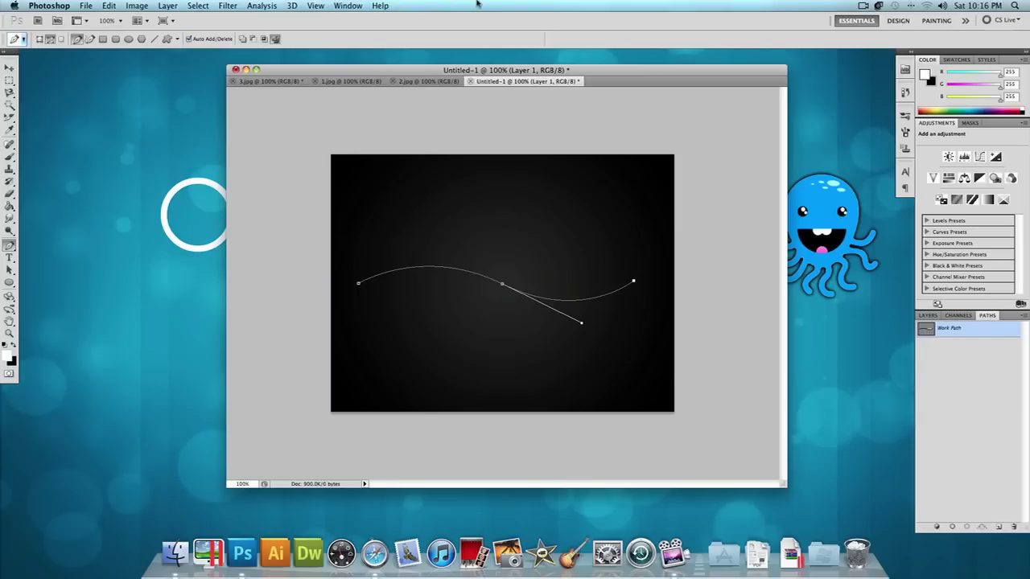
{"action": "right_click", "coordinate": [930, 334]}
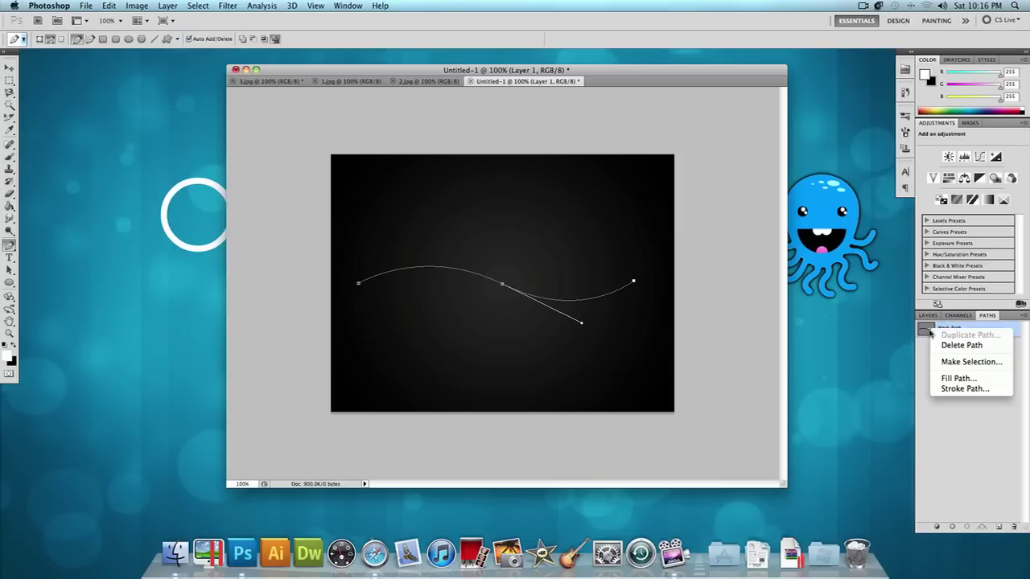
{"action": "left_click", "coordinate": [967, 390]}
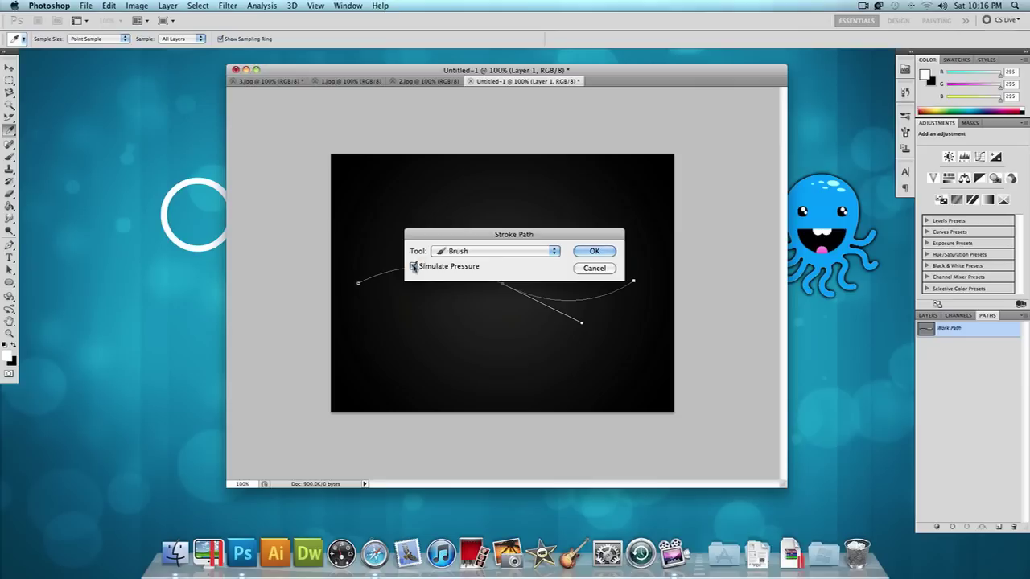
{"action": "left_click", "coordinate": [594, 252]}
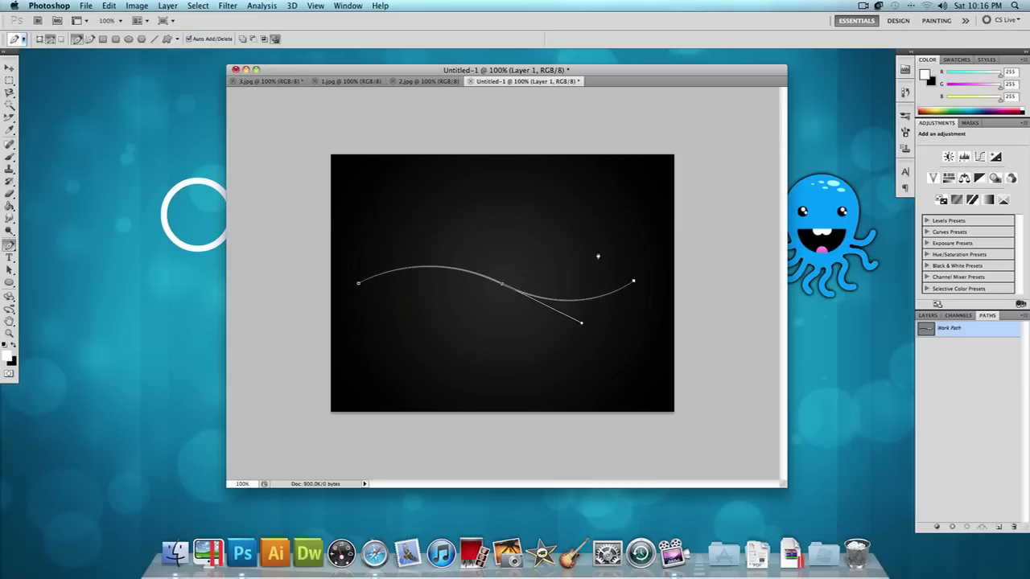
Delete the work path and return to the Layers panel
{"action": "right_click", "coordinate": [925, 333]}
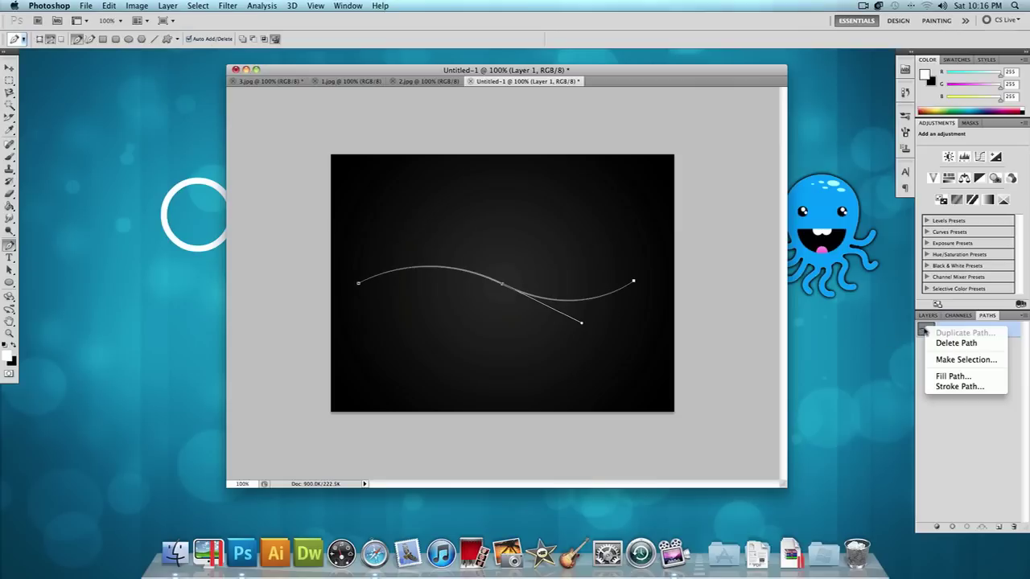
{"action": "left_click", "coordinate": [945, 344]}
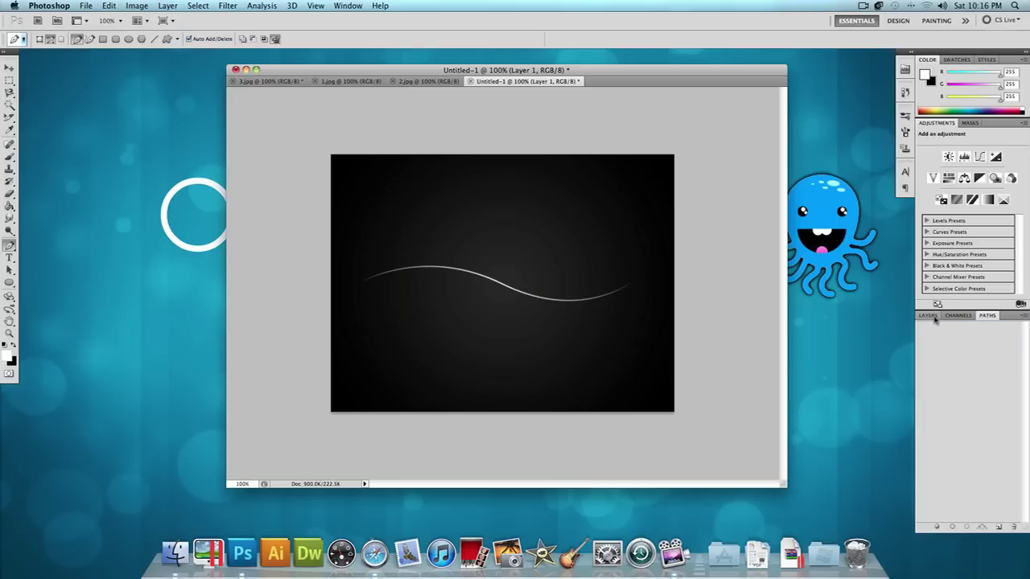
{"action": "left_click", "coordinate": [932, 317]}
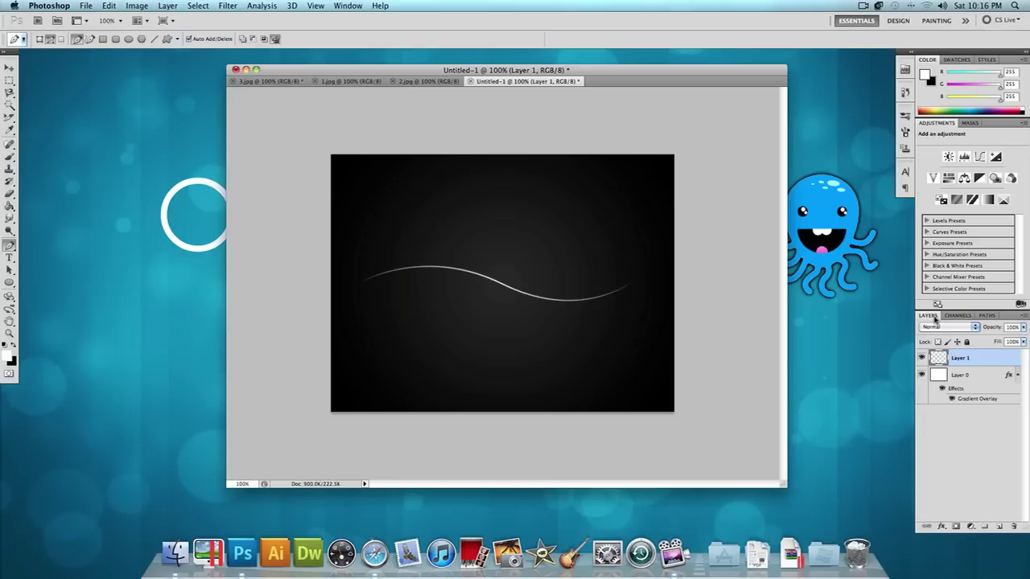
Give Layer 1 an Outer Glow with Normal blending, 100% opacity, and colour #00baff
{"action": "double_click", "coordinate": [991, 359]}
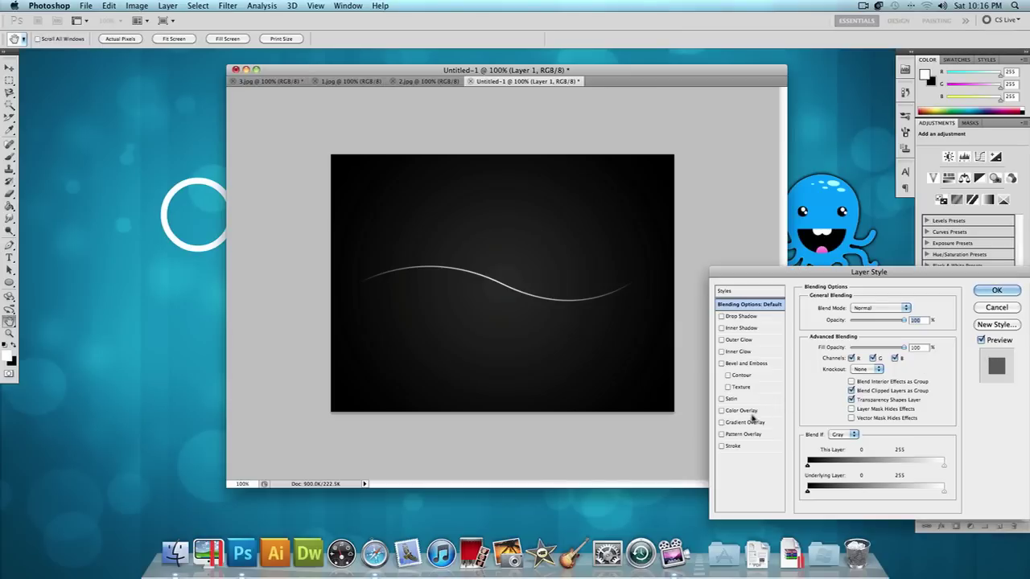
{"action": "left_click", "coordinate": [744, 341]}
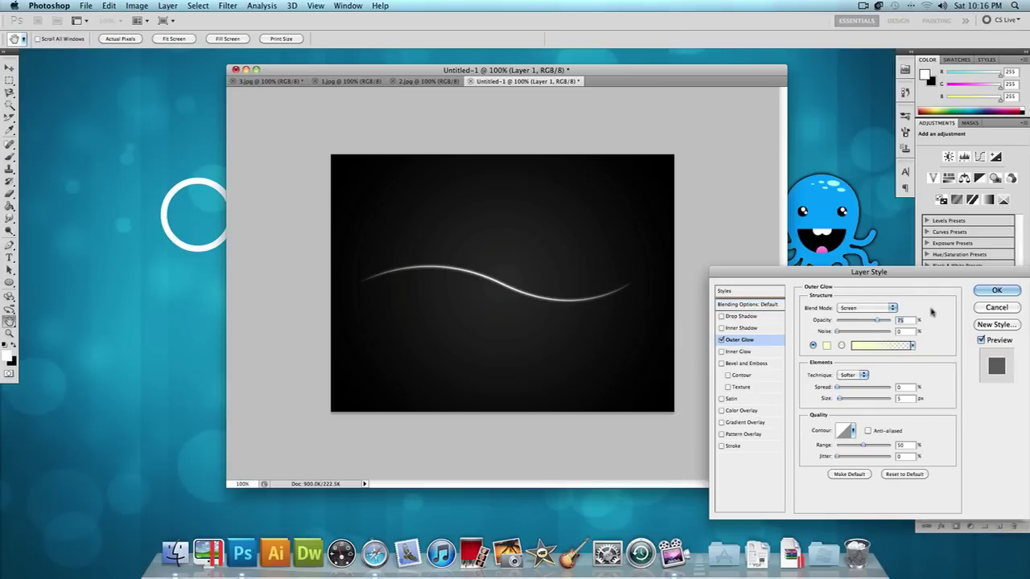
{"action": "left_click", "coordinate": [883, 309]}
{"action": "left_click", "coordinate": [867, 241]}
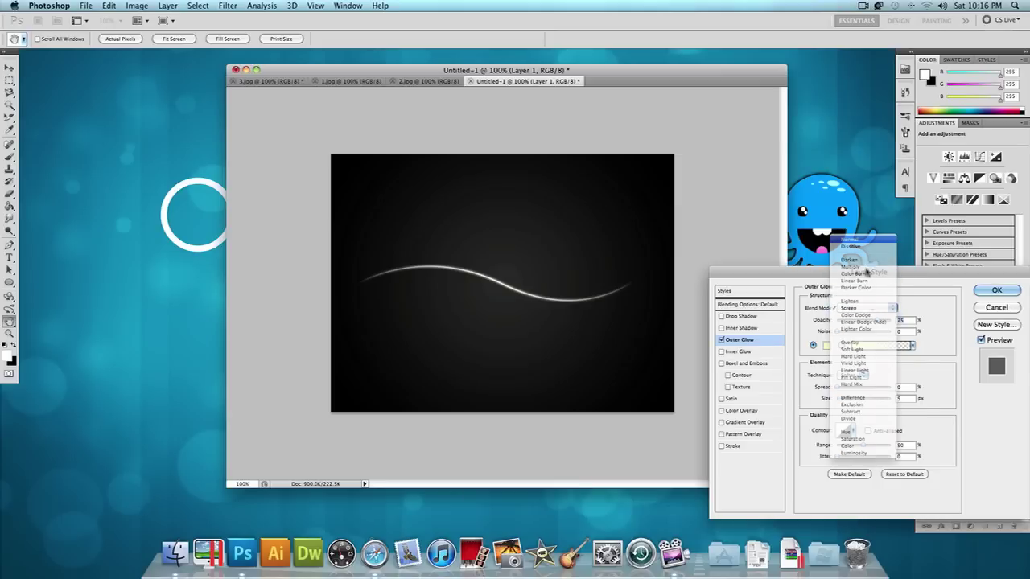
{"action": "left_click_drag", "start_coordinate": [877, 321], "coordinate": [891, 320]}
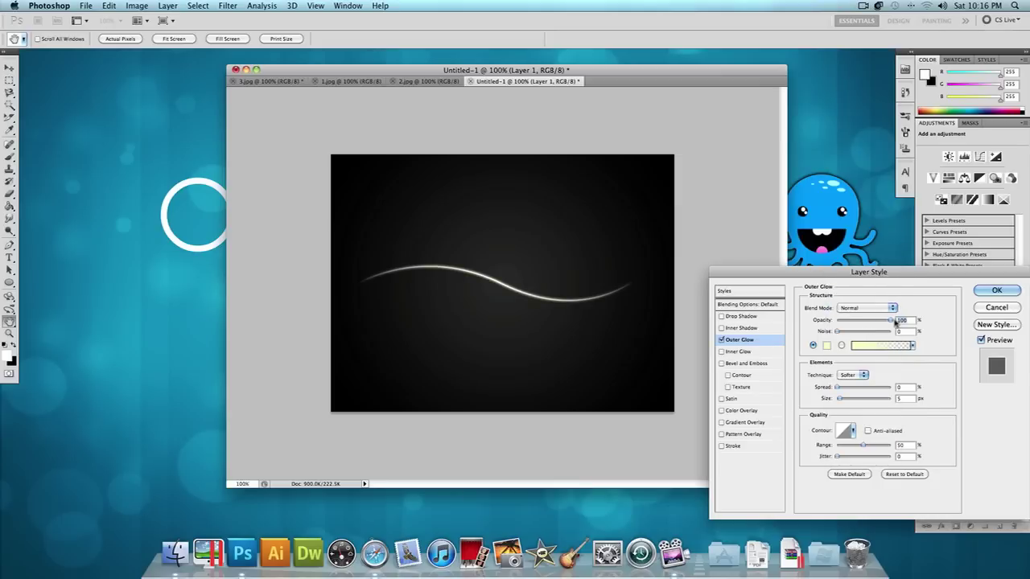
{"action": "left_click", "coordinate": [825, 346]}
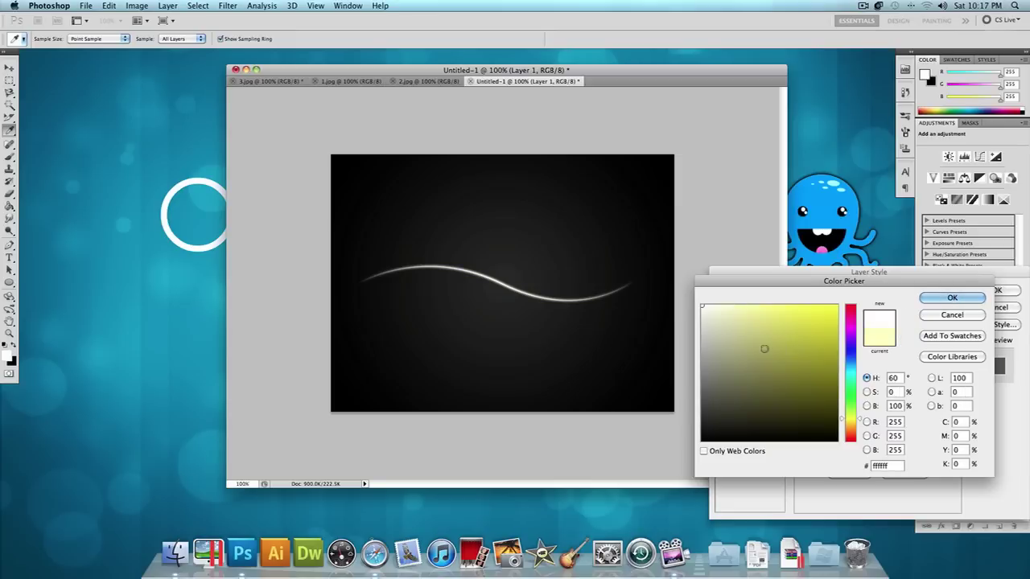
{"action": "left_click_drag", "start_coordinate": [850, 360], "coordinate": [836, 306]}
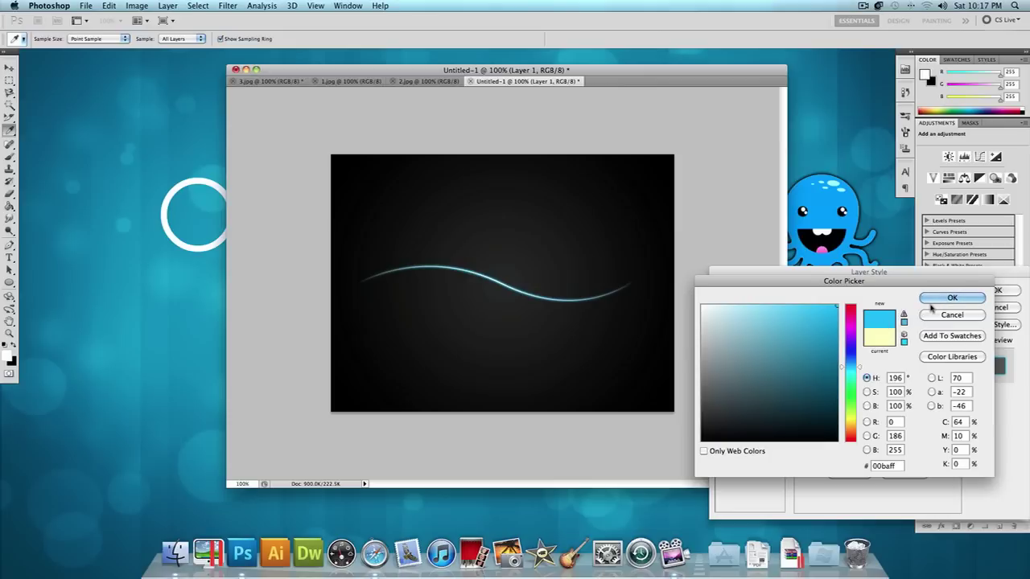
{"action": "left_click", "coordinate": [961, 298]}
{"action": "left_click", "coordinate": [995, 291]}
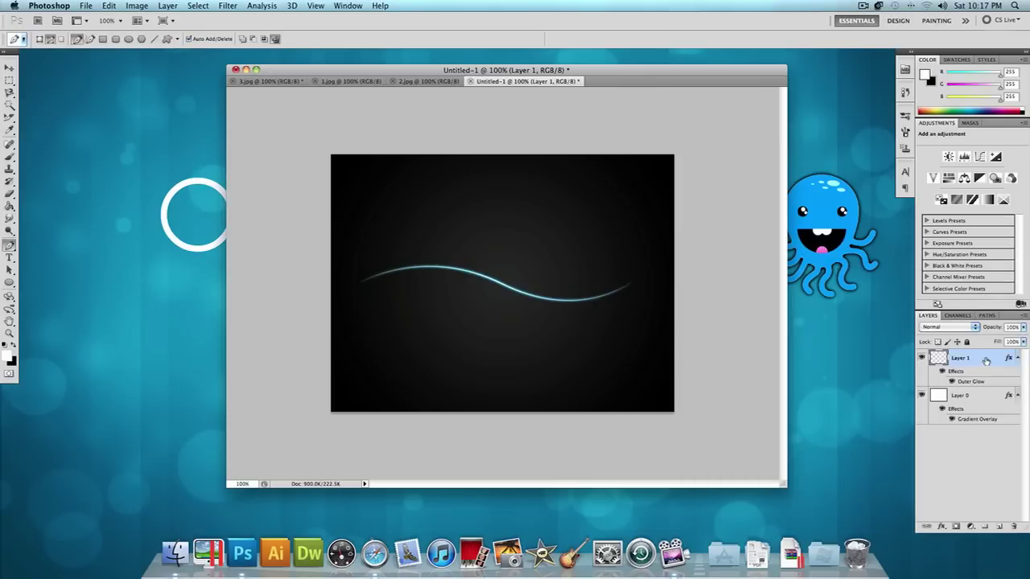
Browse 3.jpg, 1.jpg and 2.jpg, return to Untitled-1, then minimise and hide Photoshop
{"action": "left_click", "coordinate": [268, 82]}
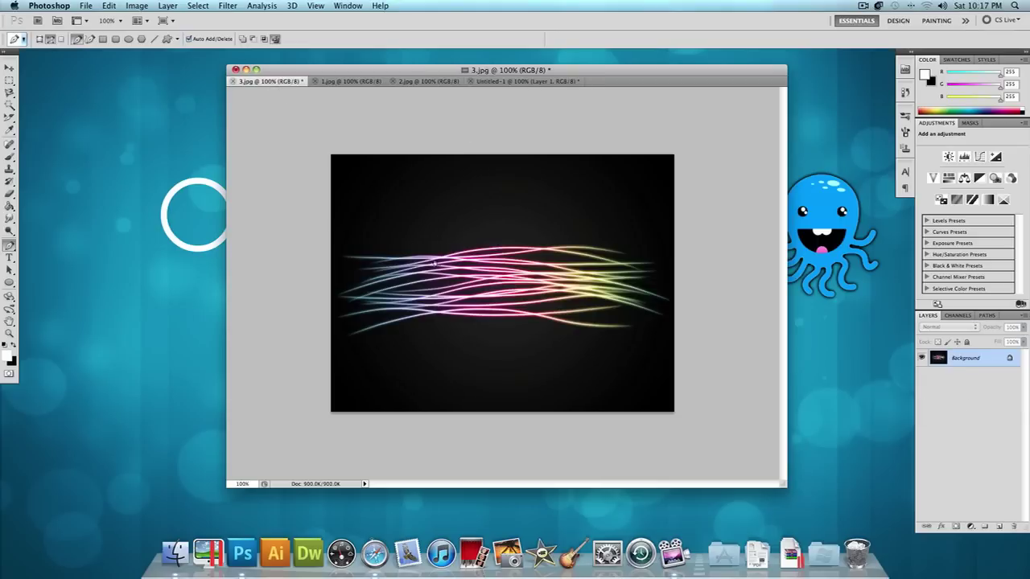
{"action": "left_click", "coordinate": [342, 82]}
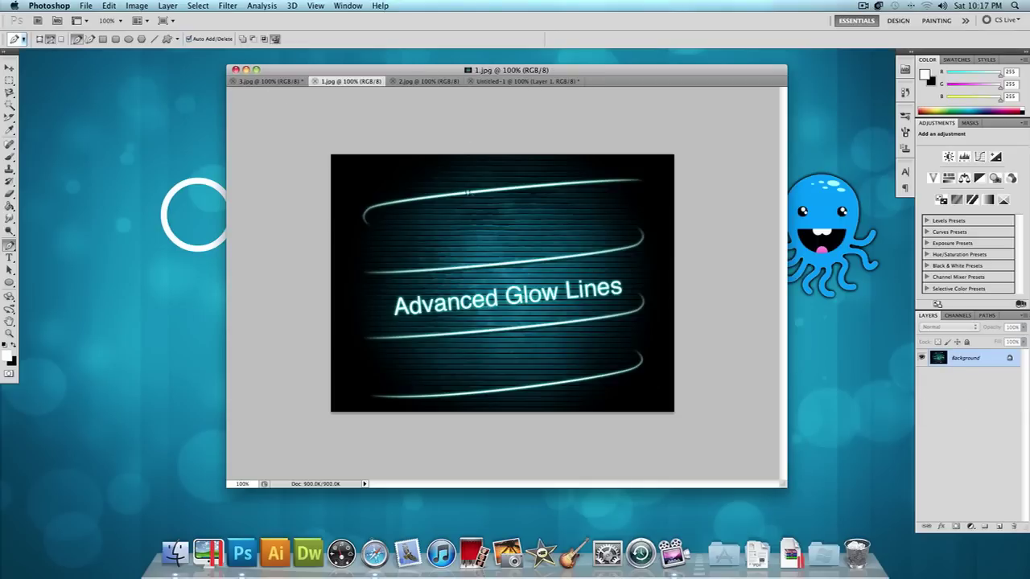
{"action": "left_click", "coordinate": [411, 81]}
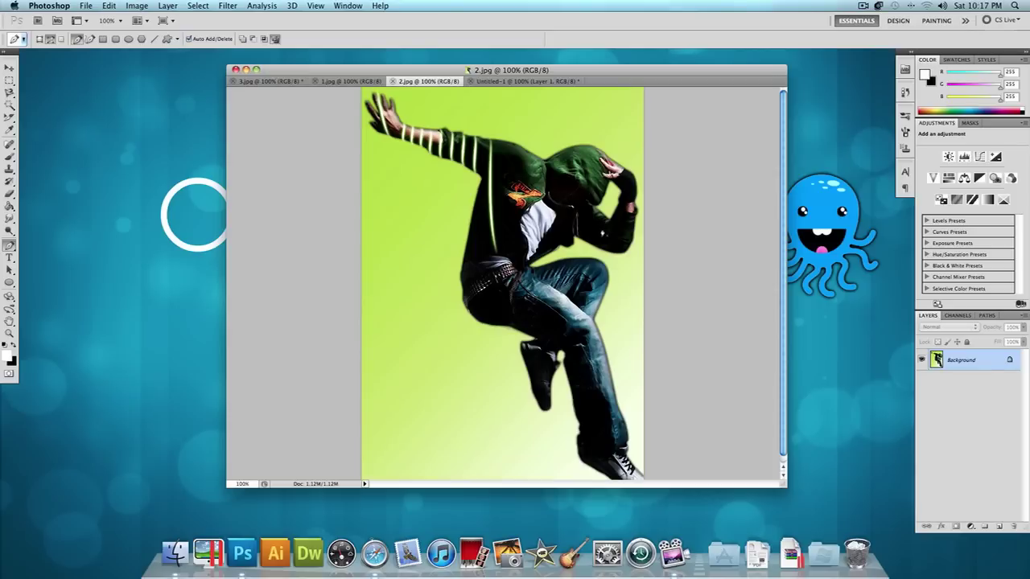
{"action": "left_click", "coordinate": [519, 82]}
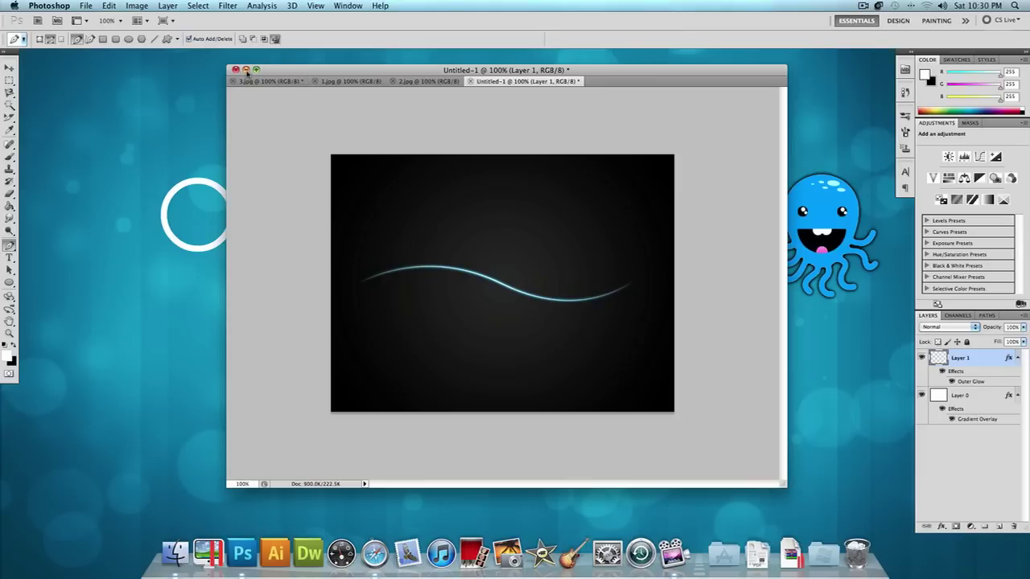
{"action": "left_click", "coordinate": [247, 71]}
{"action": "key", "text": "super+h"}
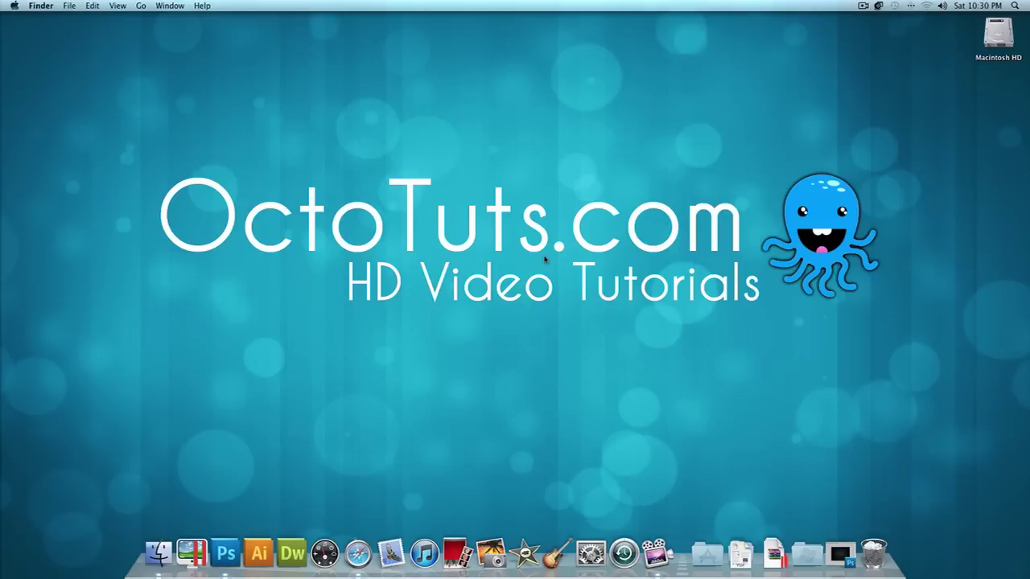